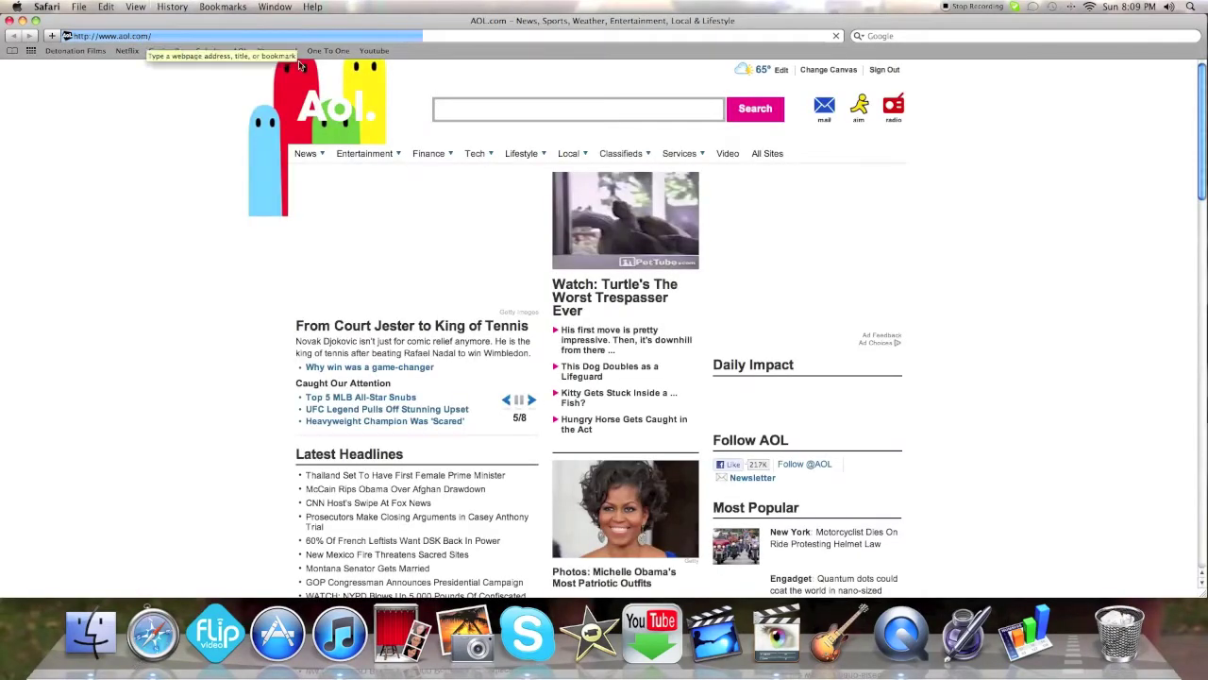
Load YouTube from Safari's bookmarks bar and begin typing 'lightning' in its search box
left_click(373, 51)
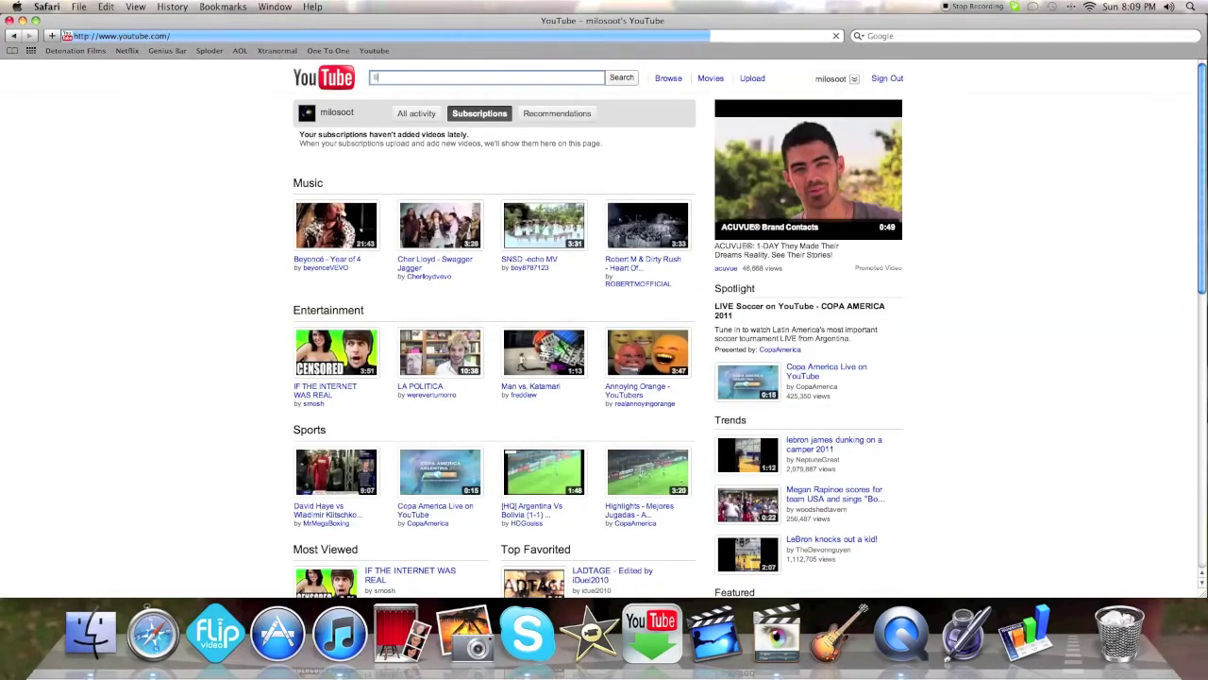
type("lightning")
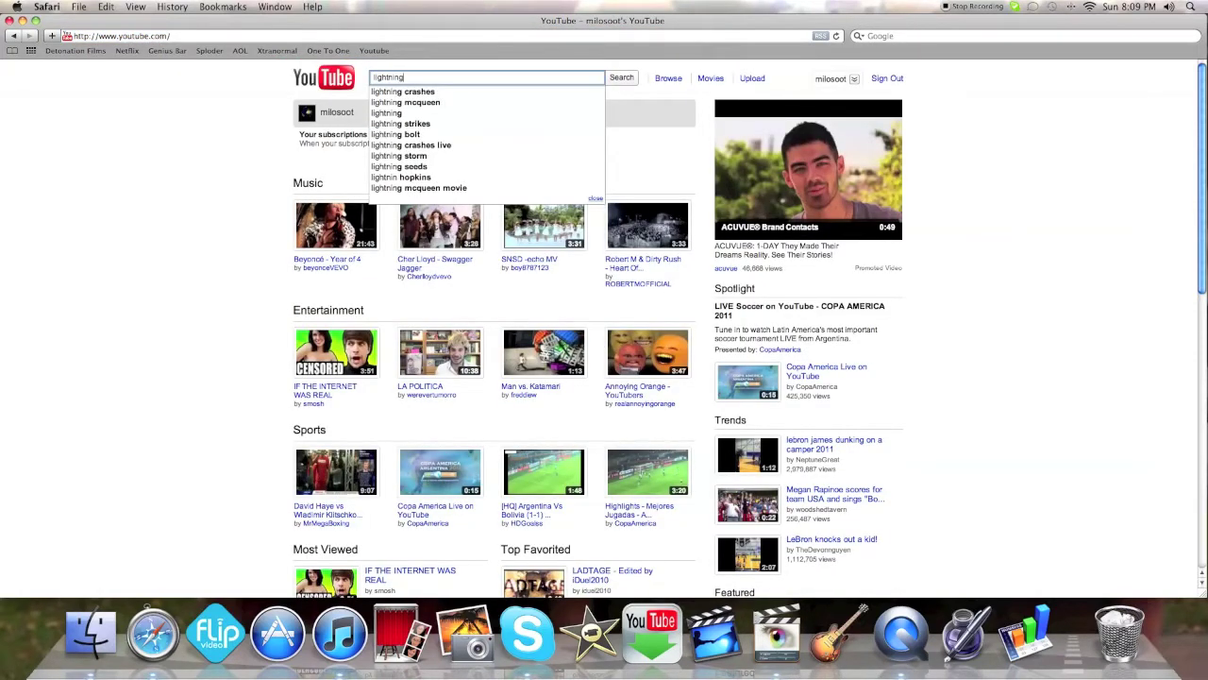
Search YouTube for 'lightning' and scroll through the results
key("Return")
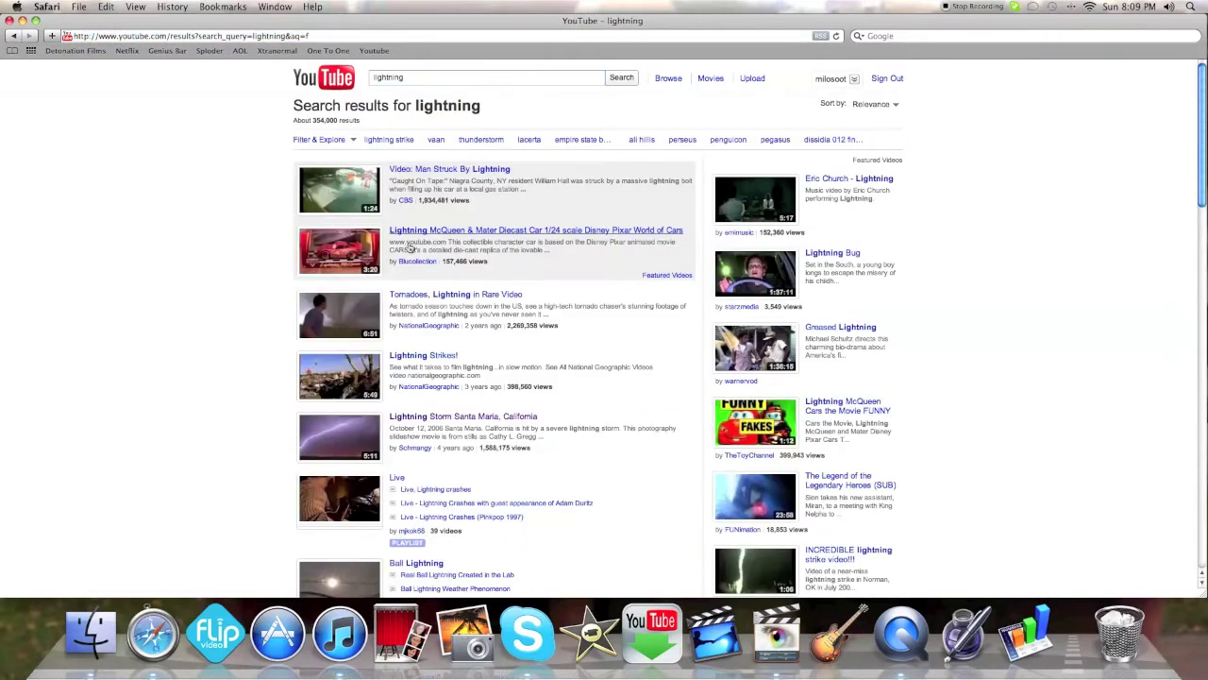
scroll(439, 425, "down", 5)
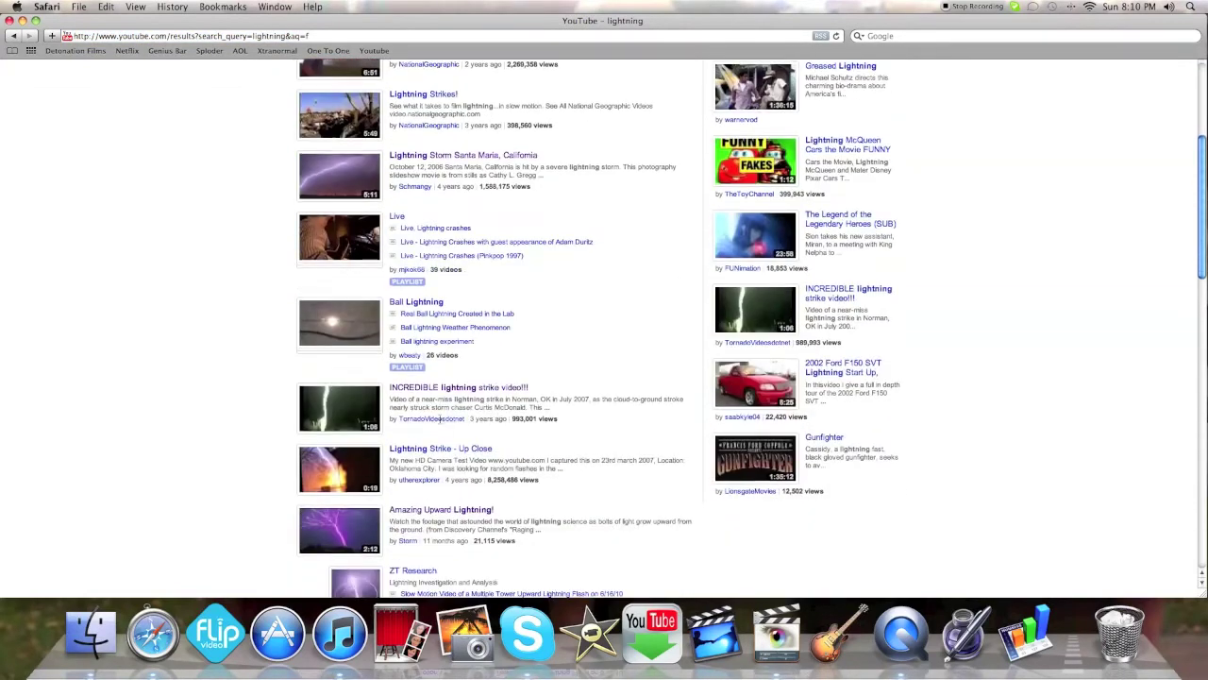
scroll(459, 395, "down", 2)
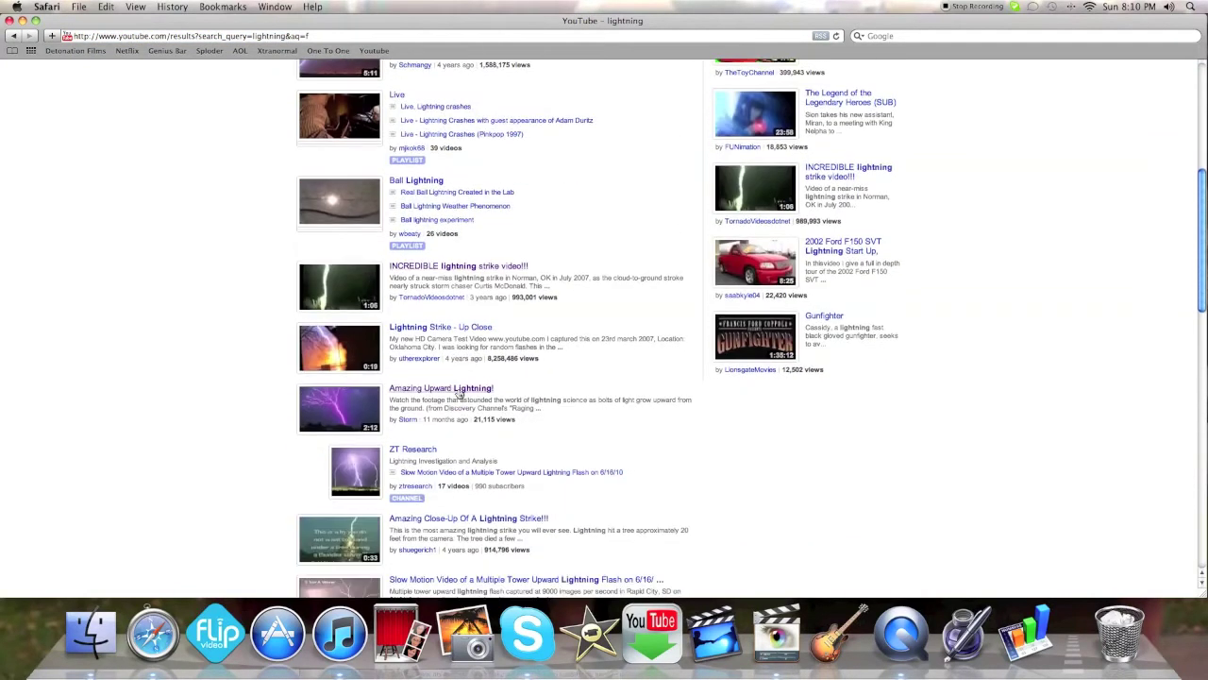
scroll(459, 393, "down", 2)
scroll(460, 393, "down", 1)
scroll(460, 392, "down", 3)
scroll(460, 393, "down", 1)
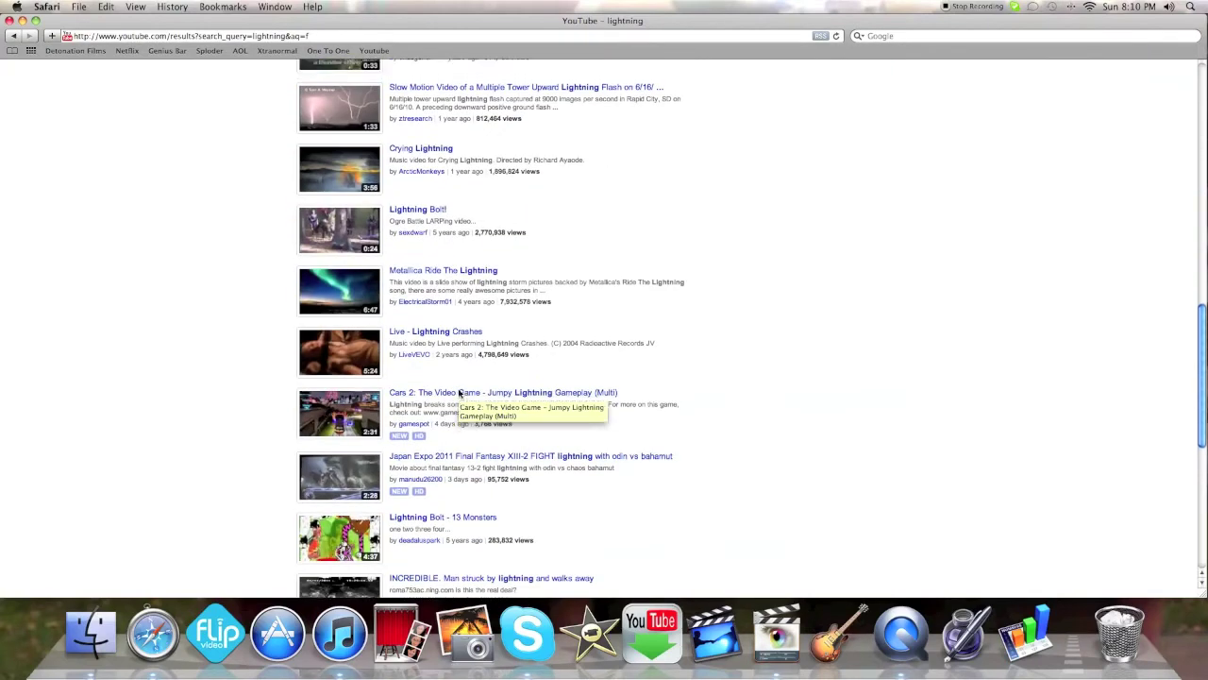
scroll(460, 392, "up", 10)
Refine the search to 'lightning black background'
left_click(410, 79)
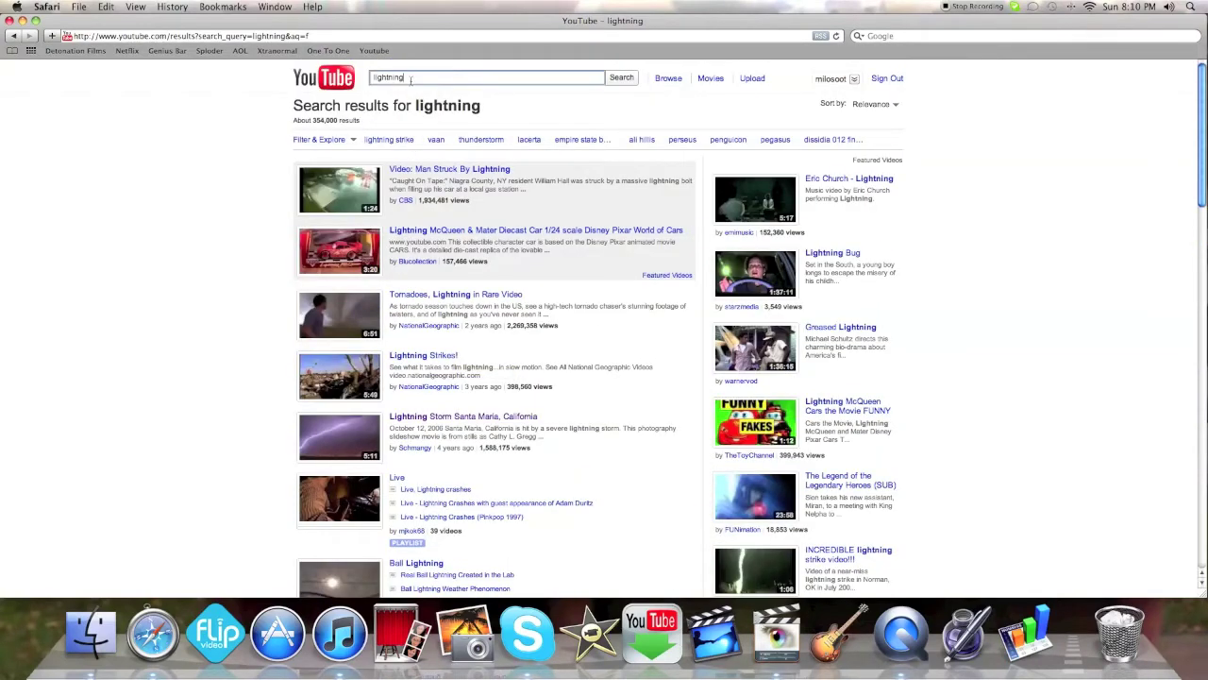
type("bl")
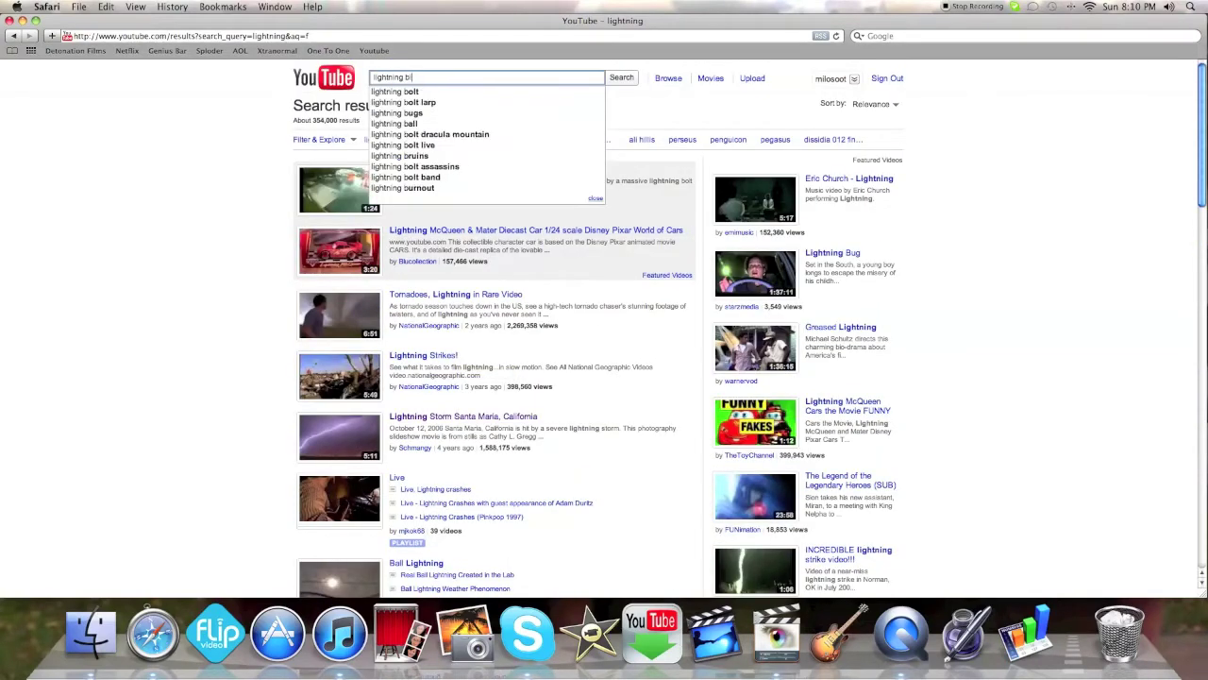
type("ack ba")
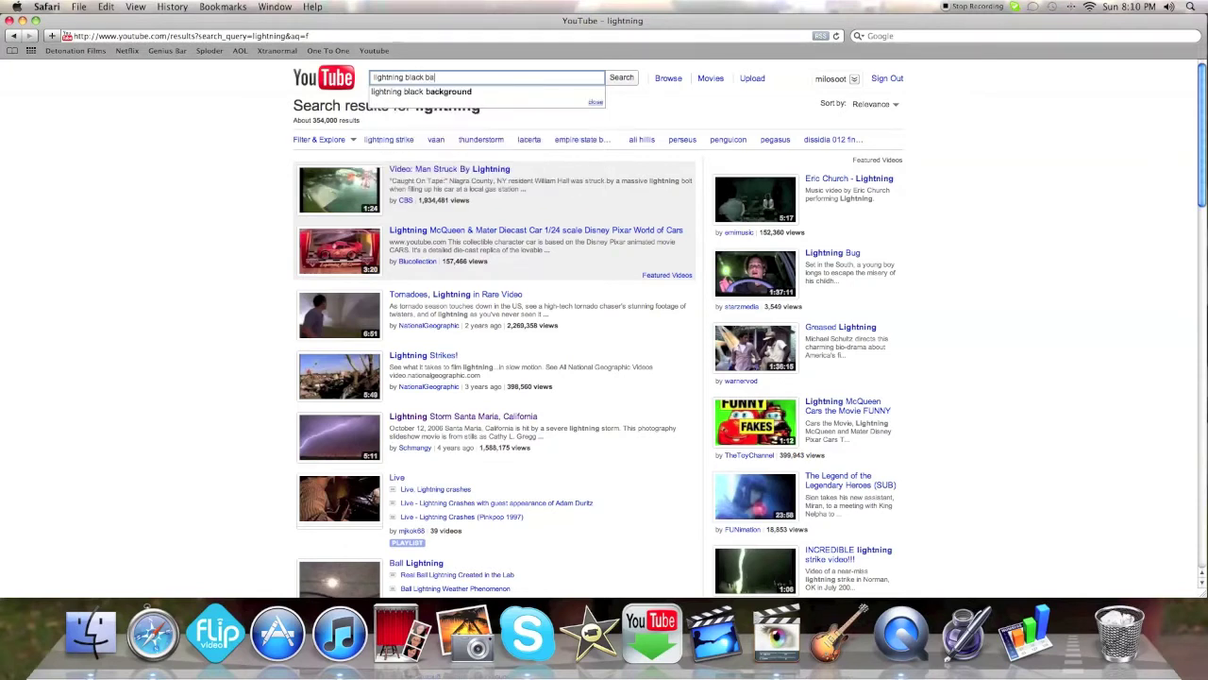
type("ckground")
key("Return")
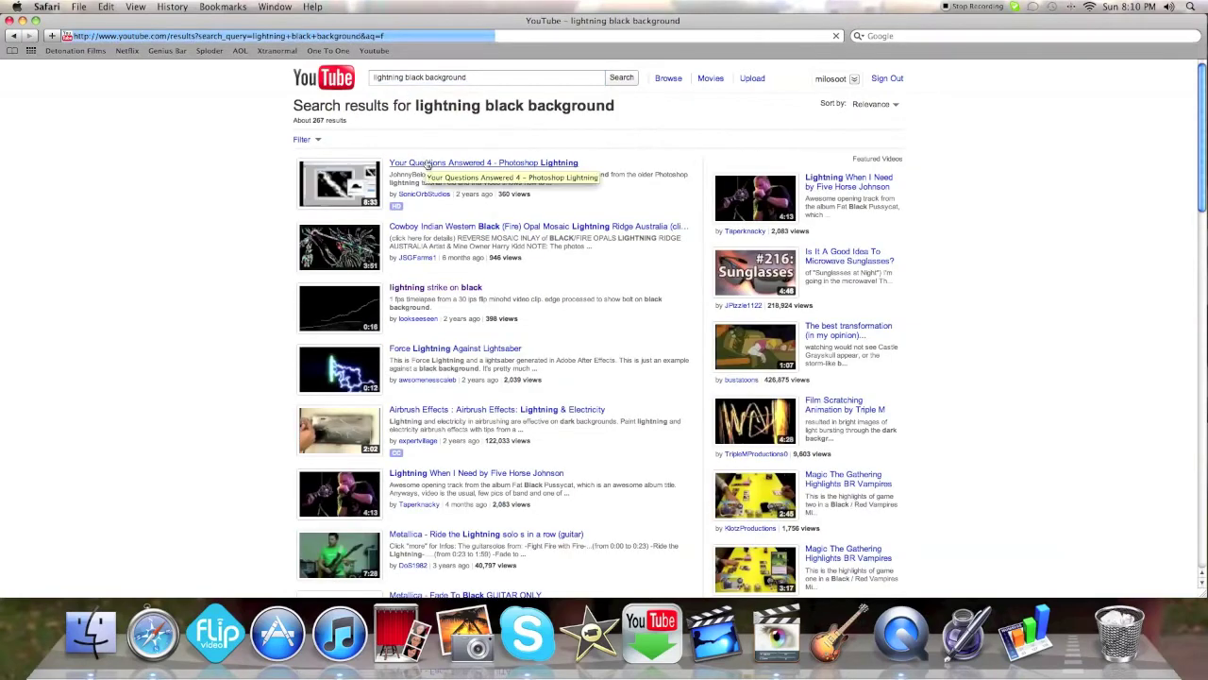
Play the 'lightning strike on black' video from the search results
left_click(441, 288)
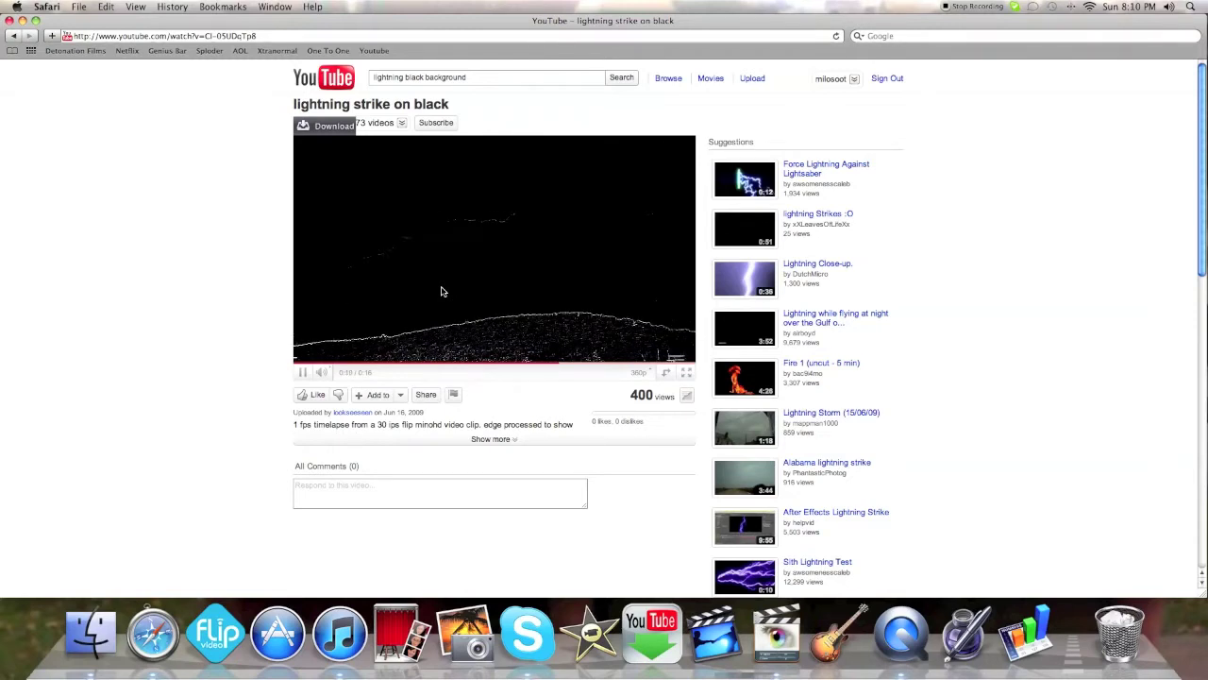
Close Safari, preview 'lightning test.m4v' in iTunes, then close iTunes and deselect the file
left_click(9, 19)
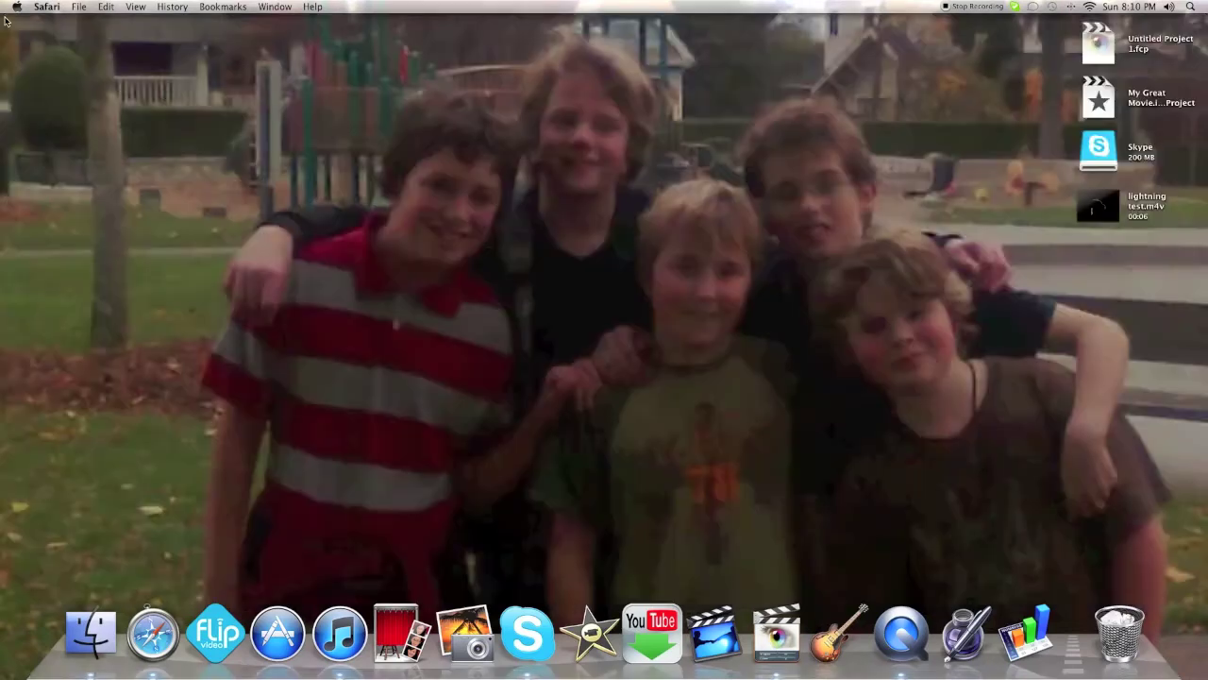
double_click(1098, 209)
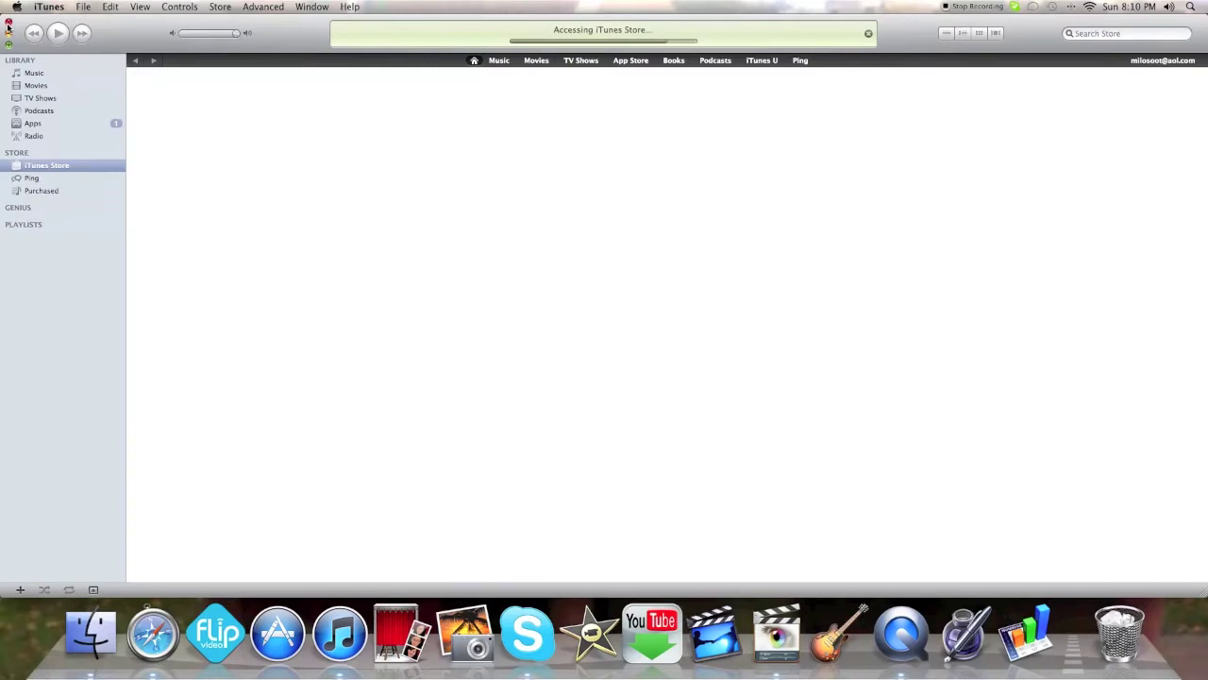
left_click(8, 23)
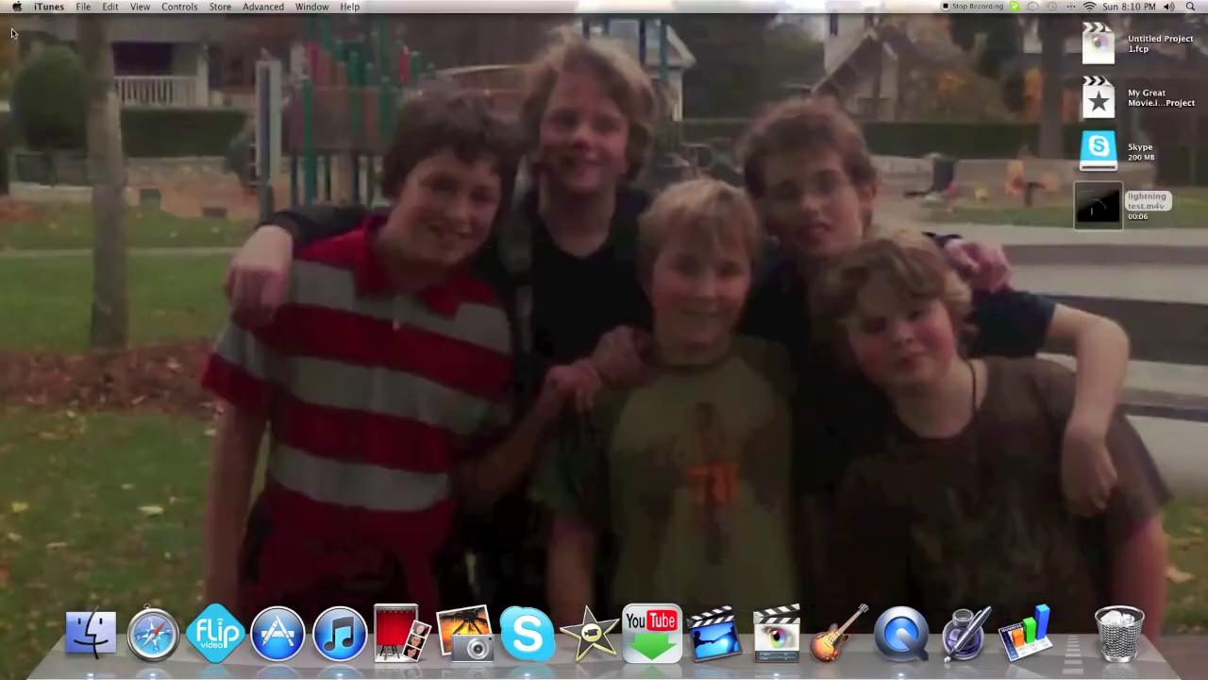
left_click(1098, 217)
left_click(1101, 245)
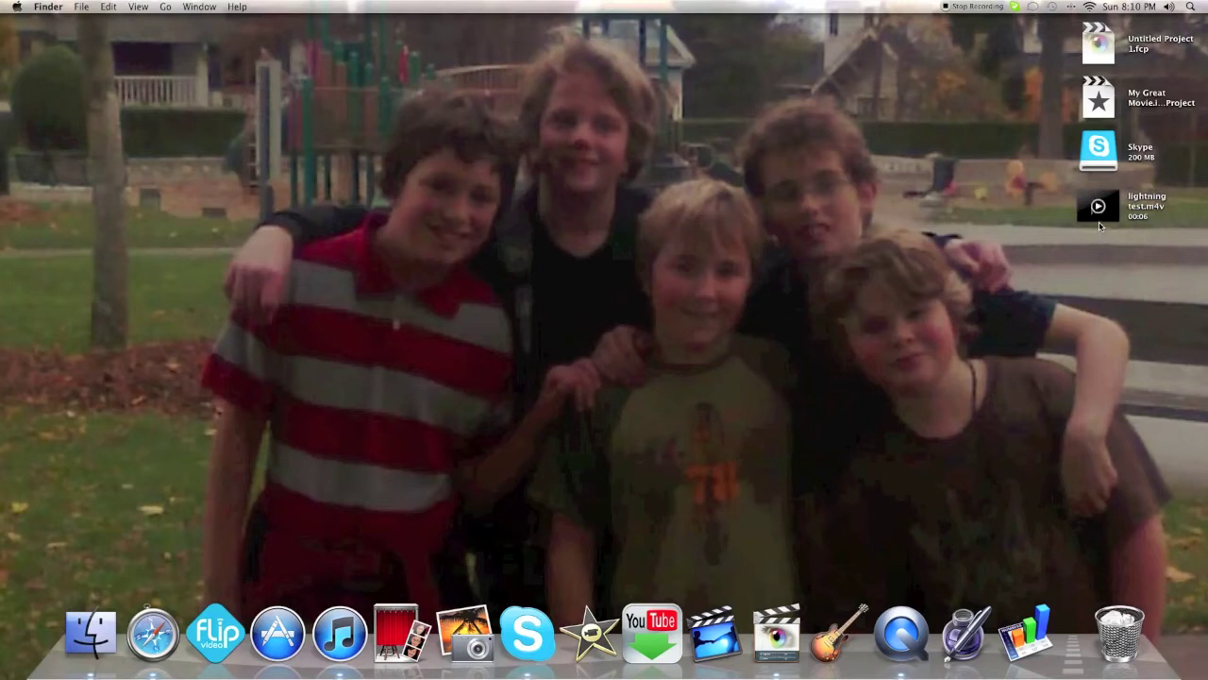
Import the Photo Booth webcam movie into Untitled Project 1 and place it on V1
double_click(1090, 57)
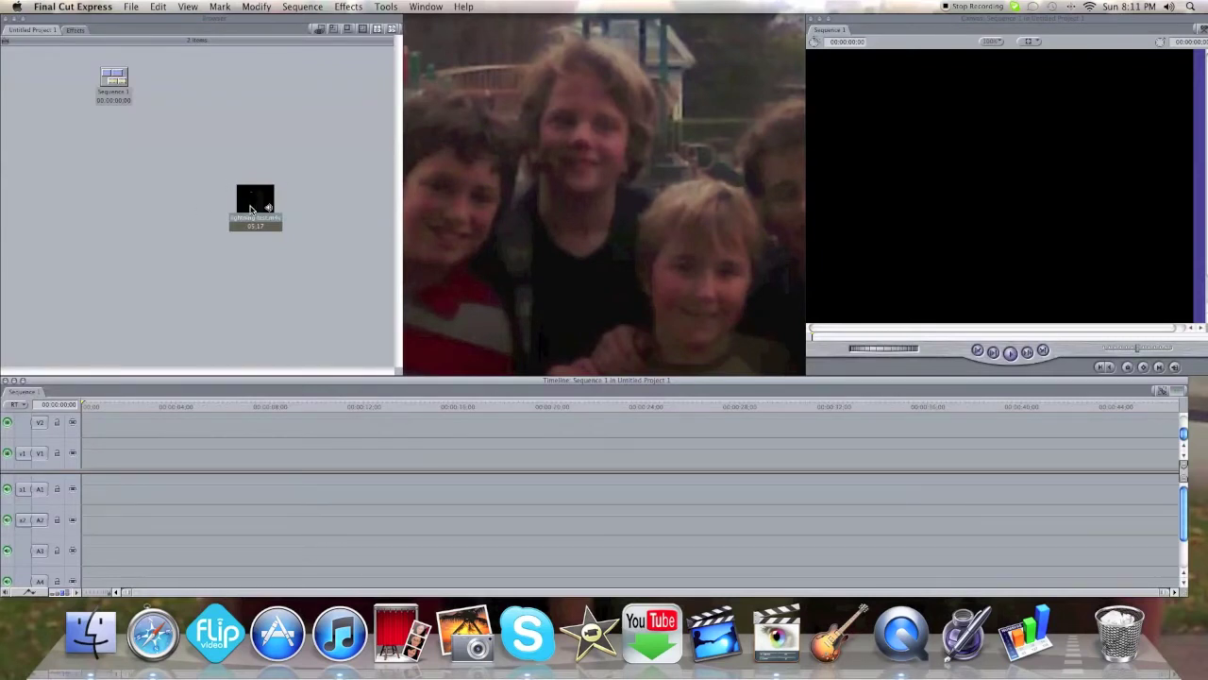
left_click(397, 631)
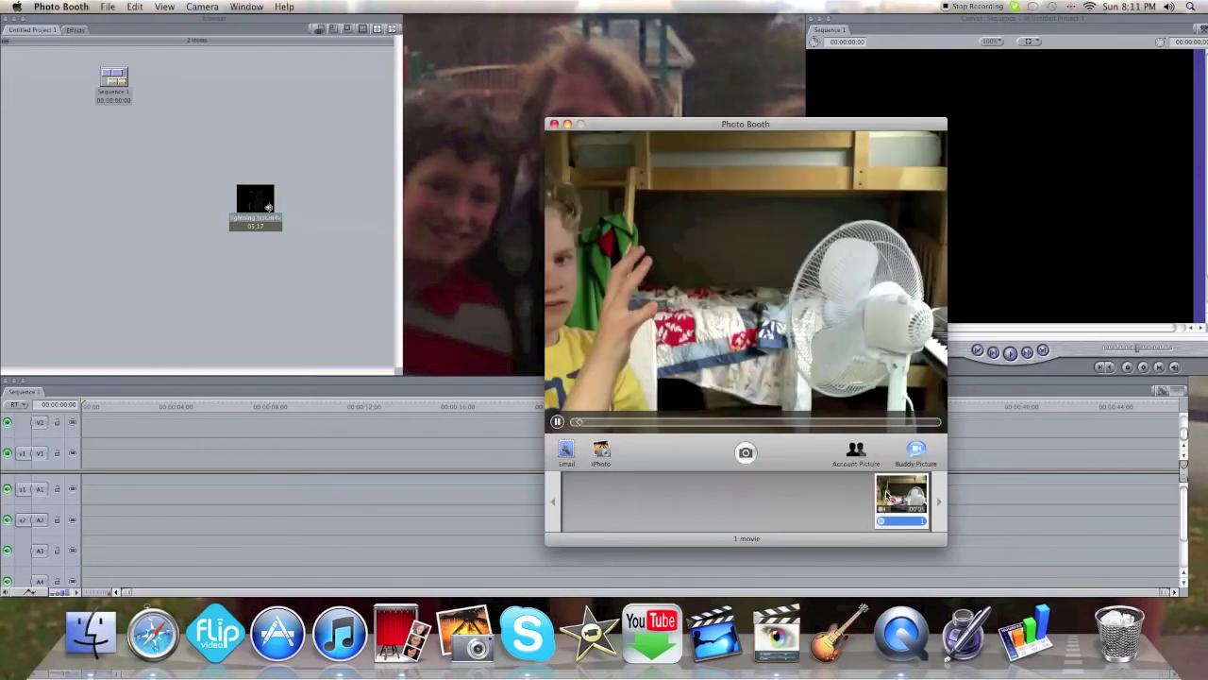
left_click_drag(887, 497, 165, 219)
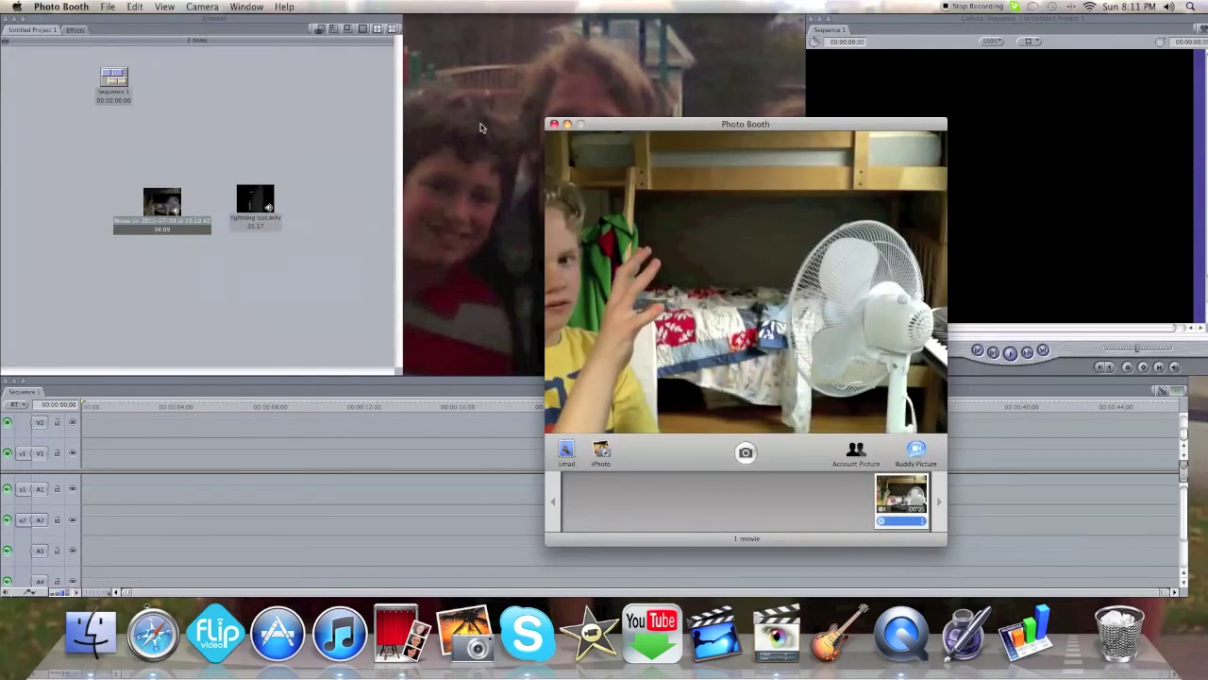
left_click(163, 204)
left_click_drag(164, 203, 90, 459)
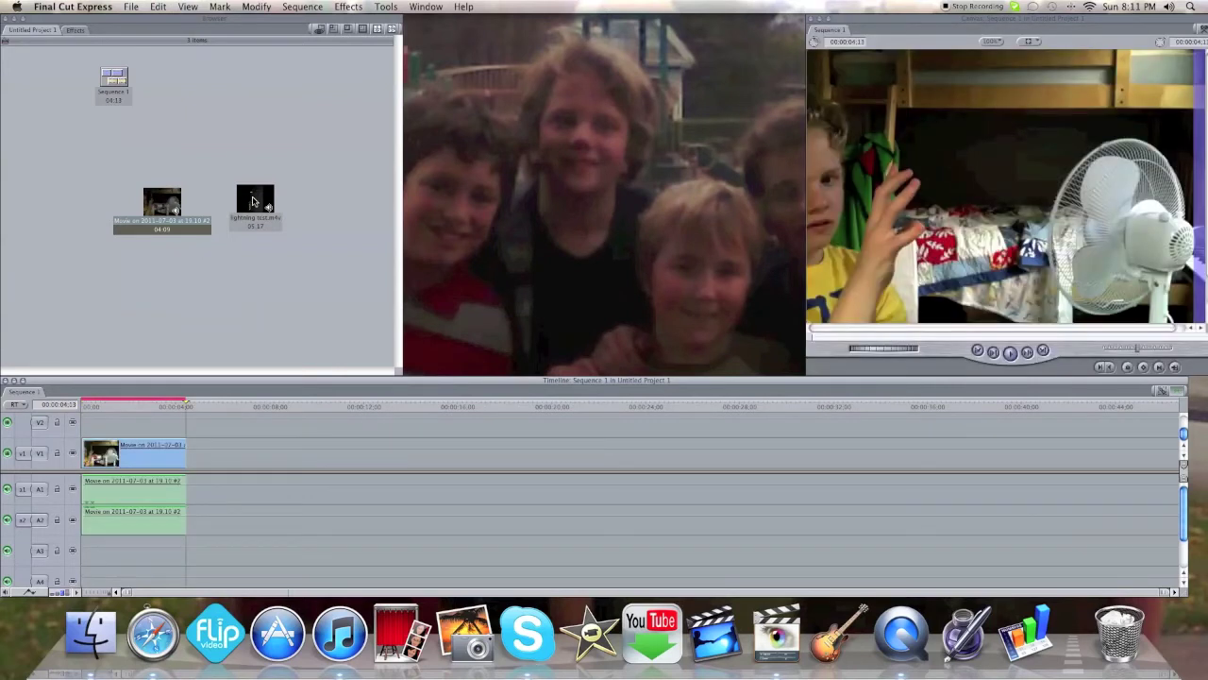
Place 'lightning test' on V2 above the webcam movie and trim its end shorter
left_click_drag(252, 201, 88, 422)
left_click_drag(212, 427, 186, 429)
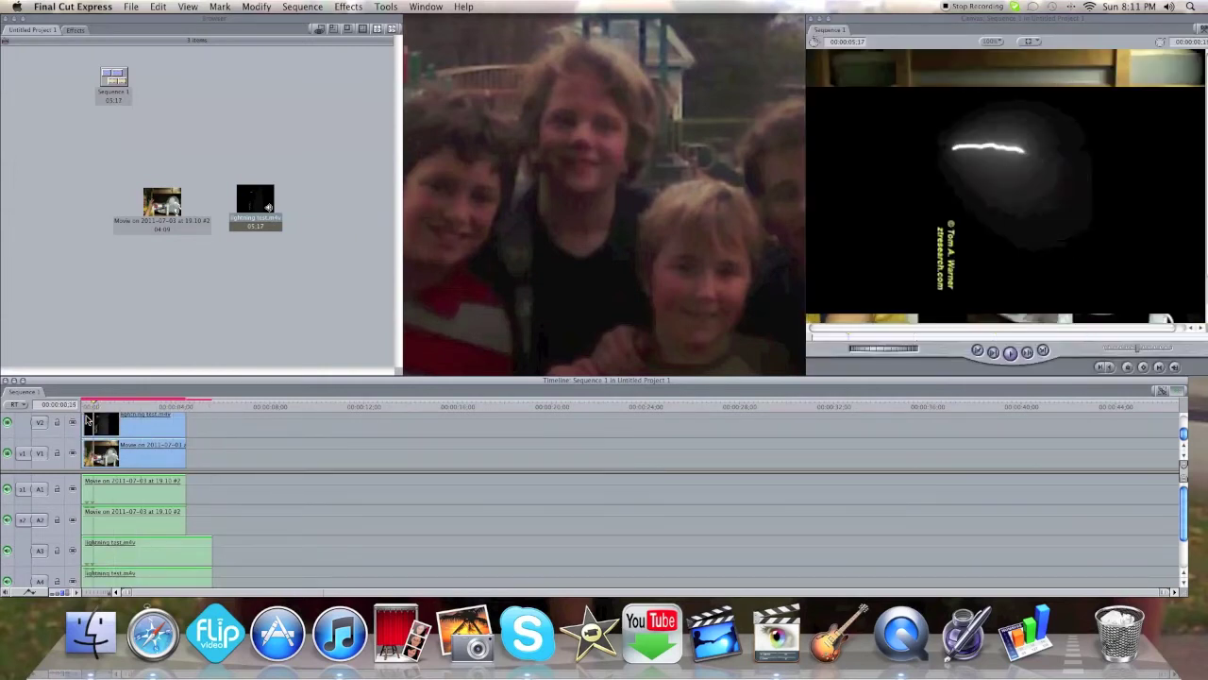
double_click(131, 429)
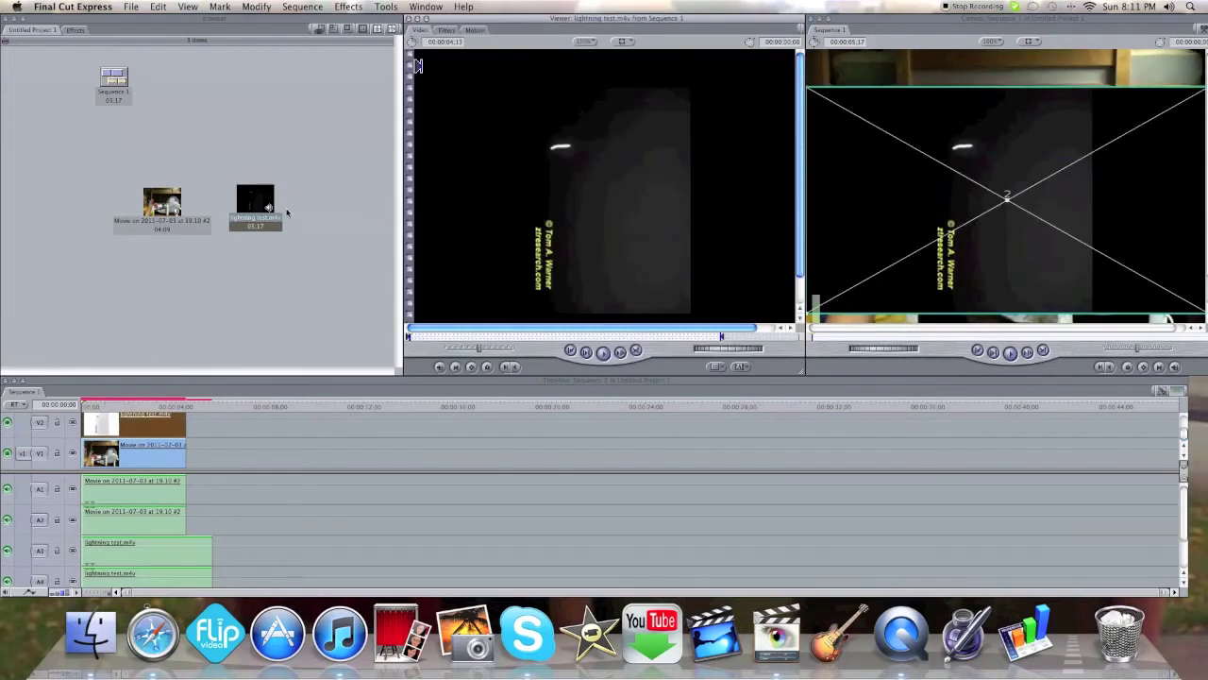
Crop the lightning clip to Left 38 and Right 27 in the Motion tab
left_click(475, 30)
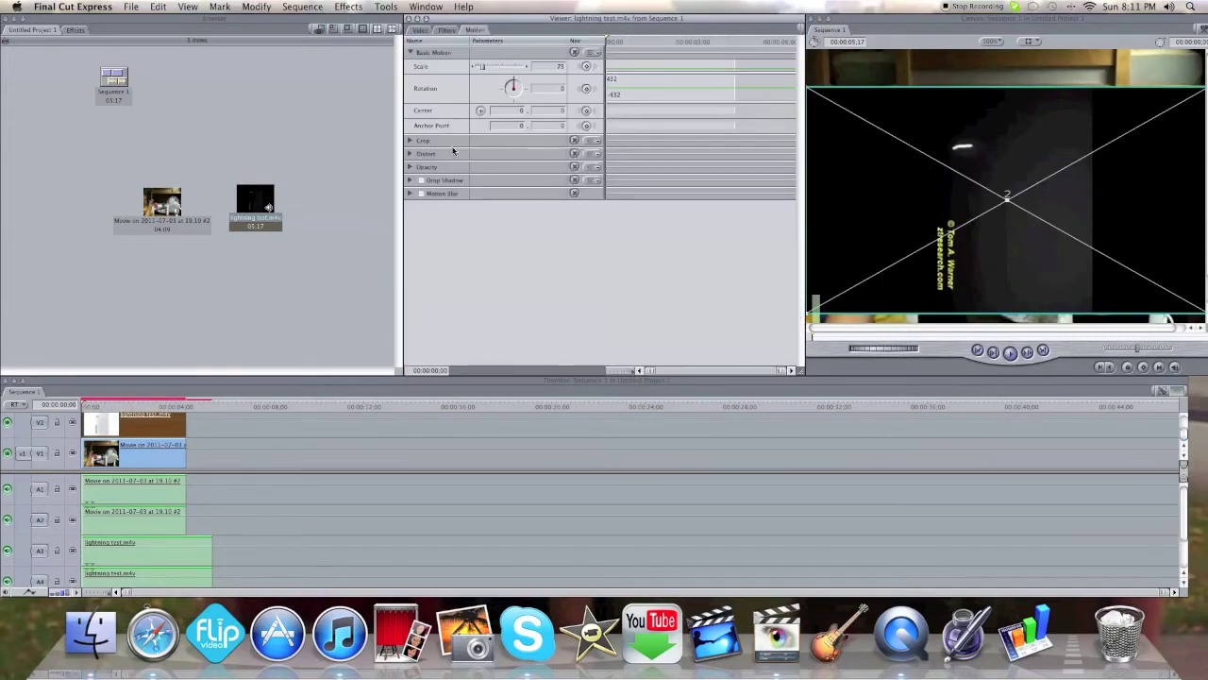
left_click(410, 140)
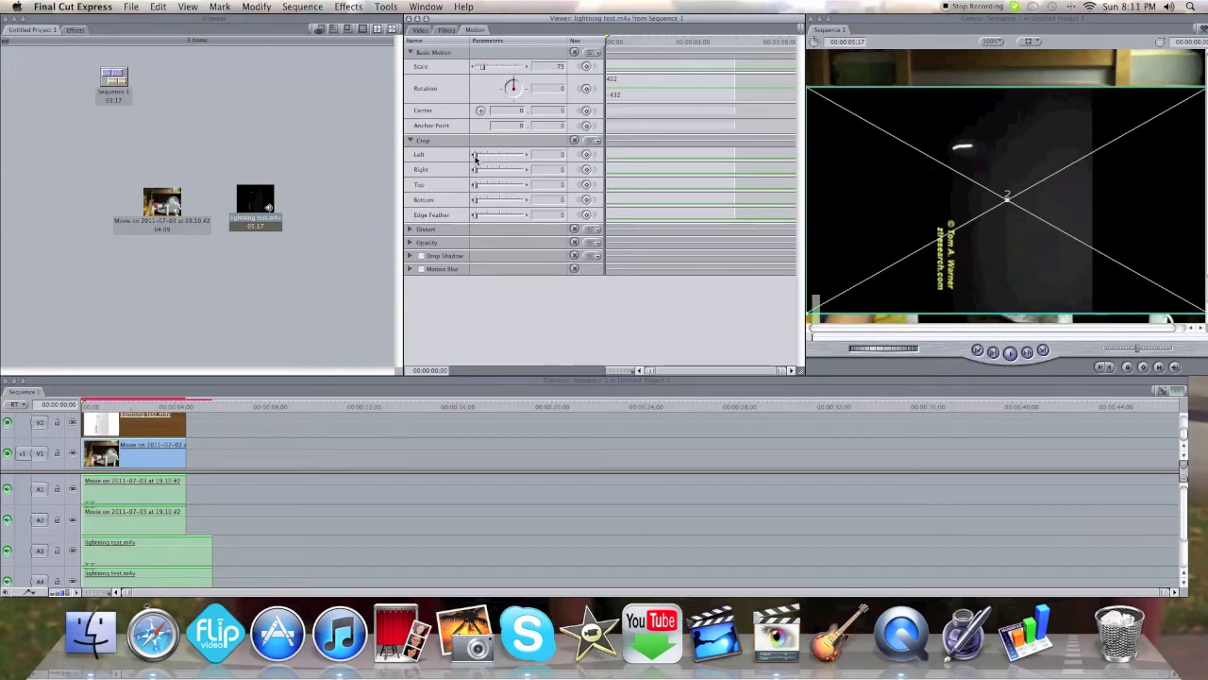
left_click_drag(475, 155, 493, 163)
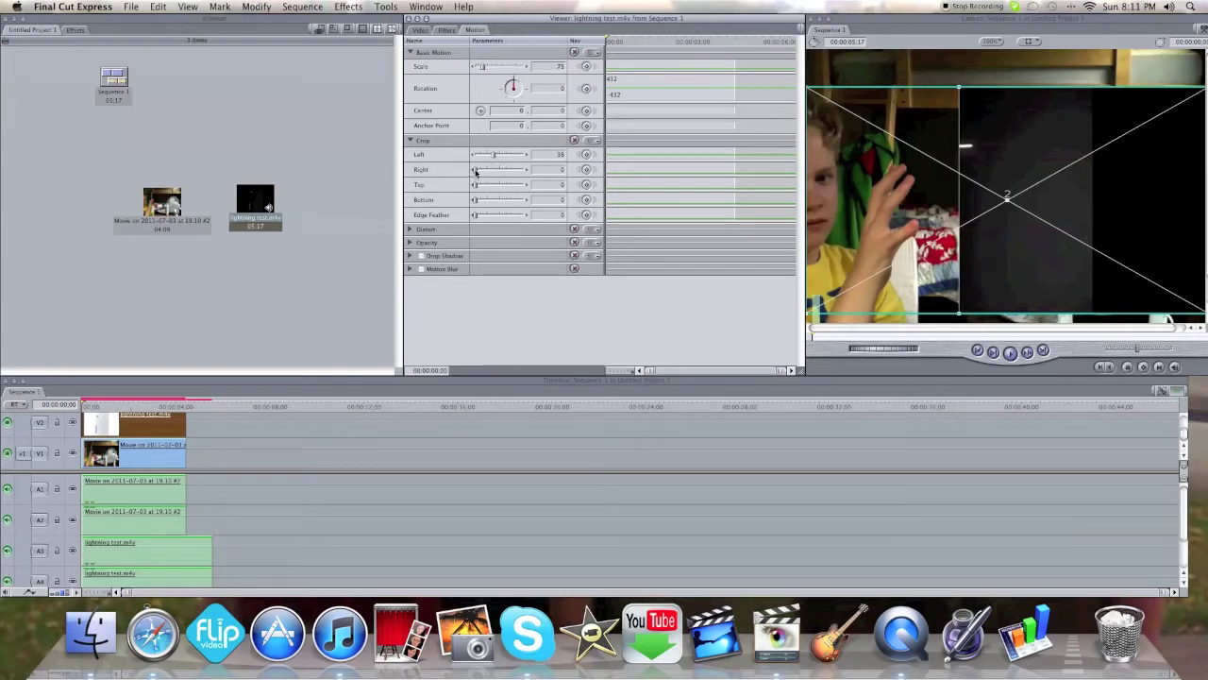
left_click_drag(476, 170, 490, 175)
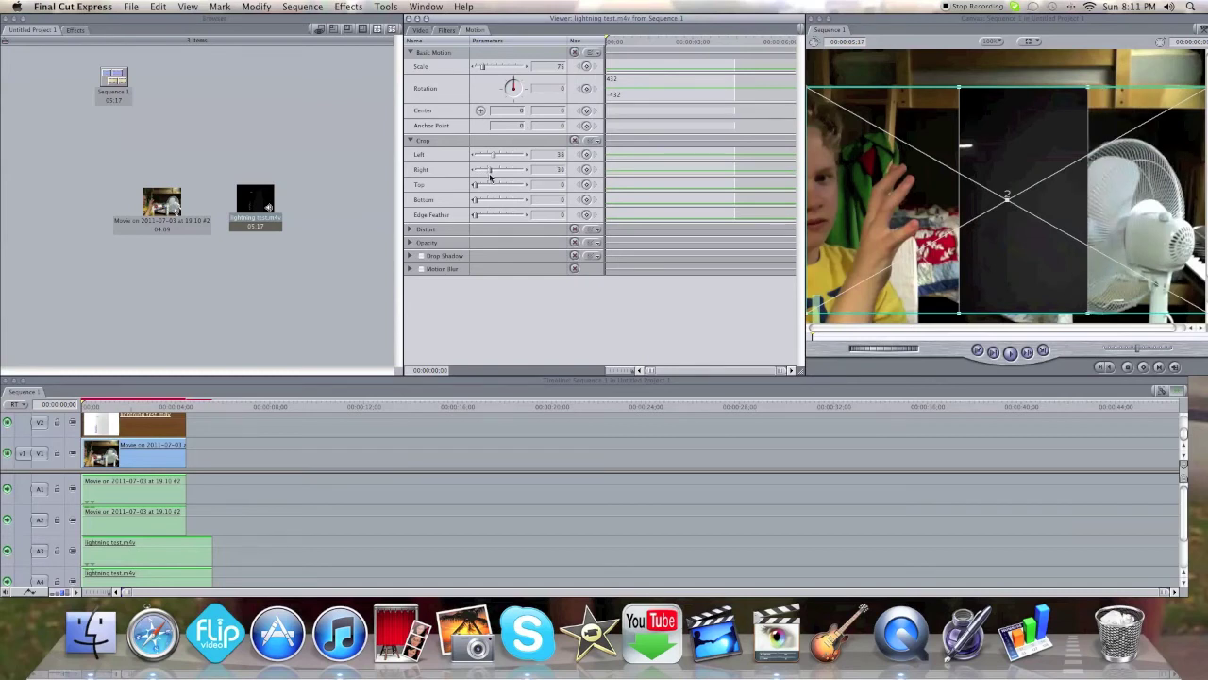
left_click_drag(490, 176, 488, 172)
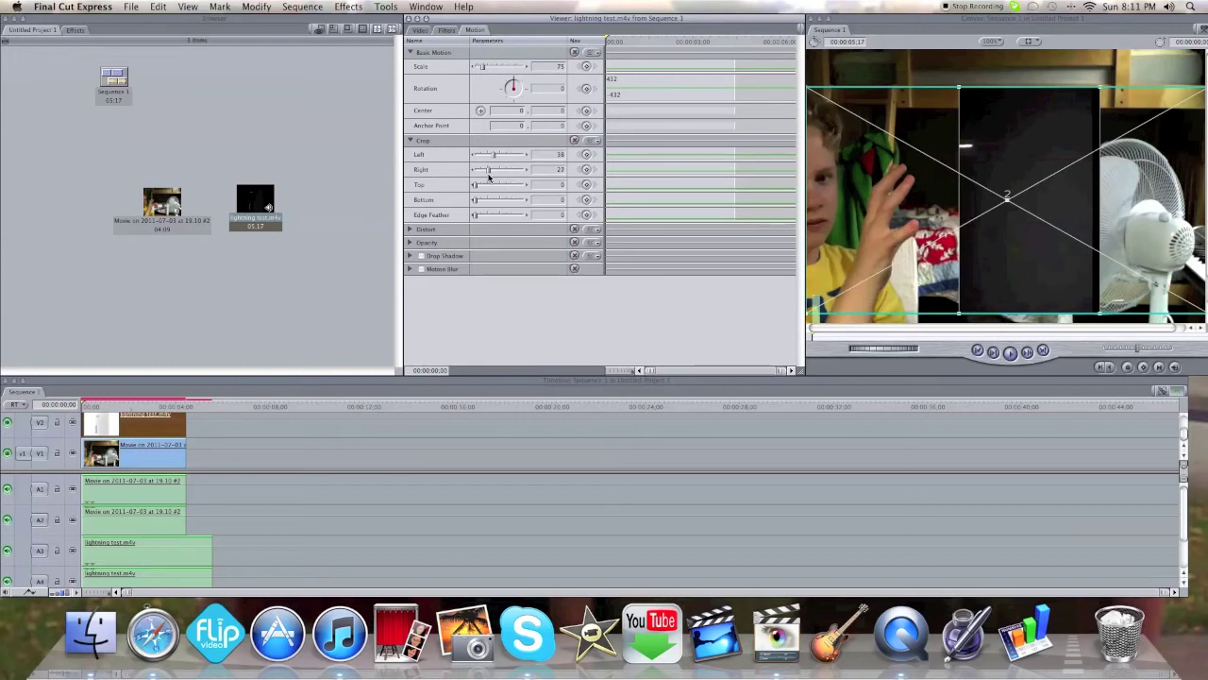
left_click_drag(488, 173, 485, 172)
left_click(304, 7)
mouse_move(285, 168)
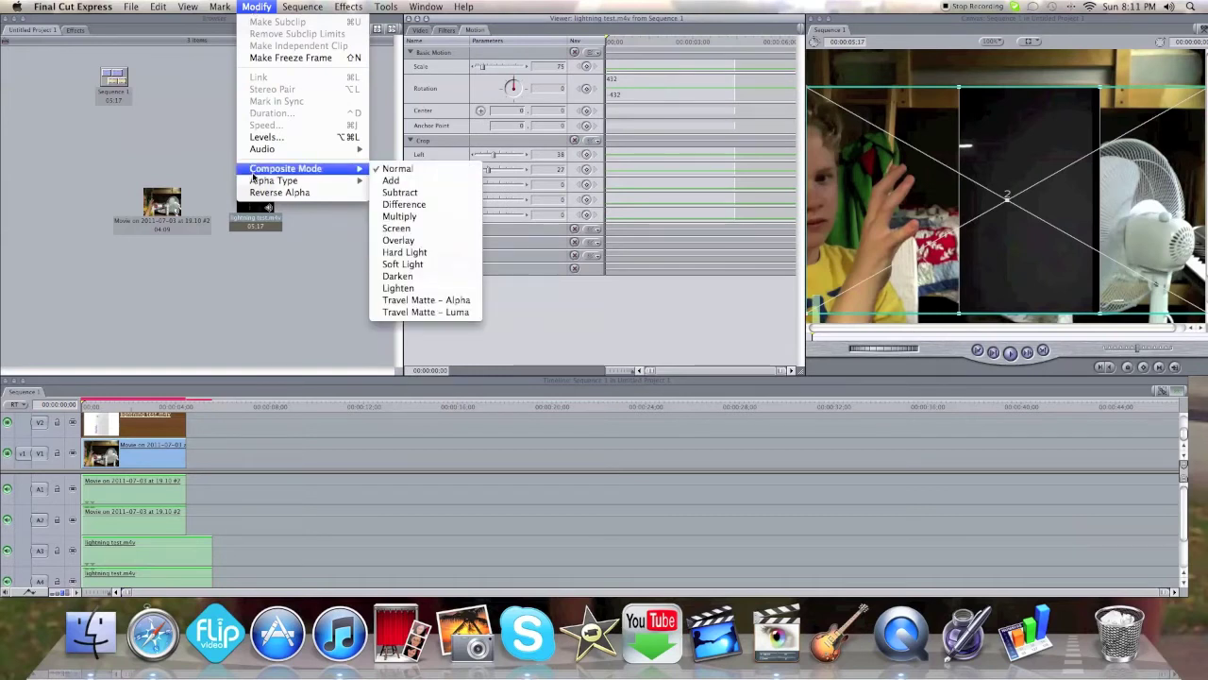
Set the lightning clip's composite mode to Screen and move it down-left near the fan
left_click(412, 229)
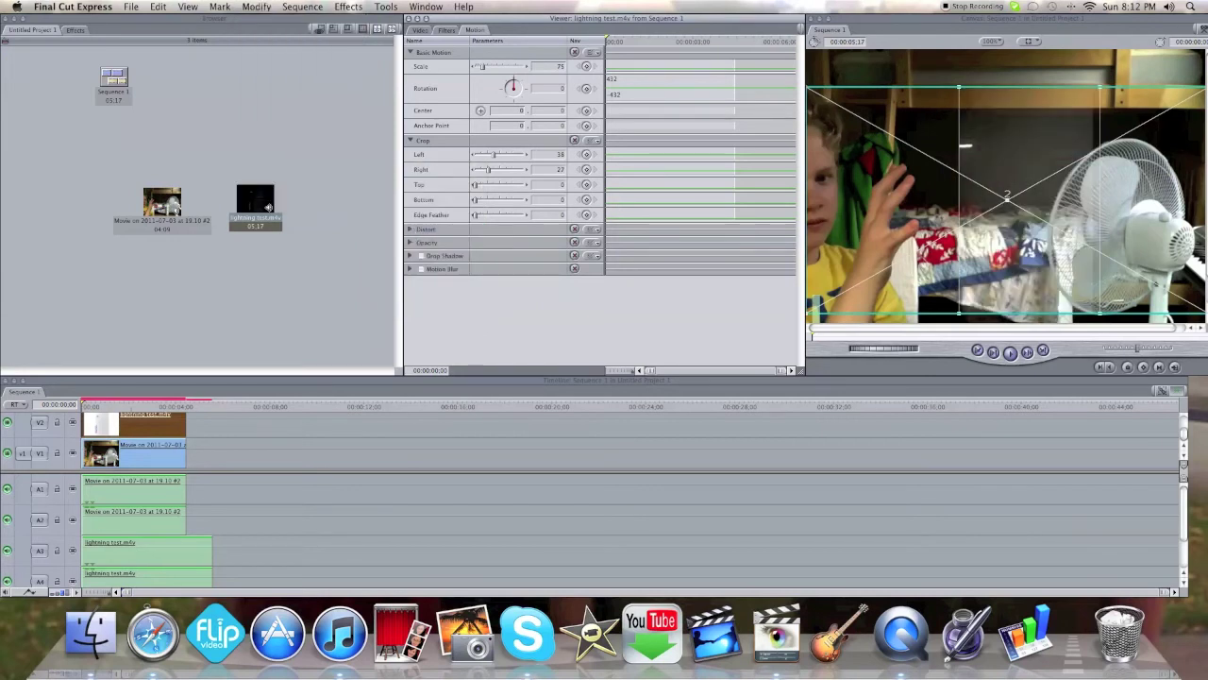
left_click_drag(1005, 201, 937, 279)
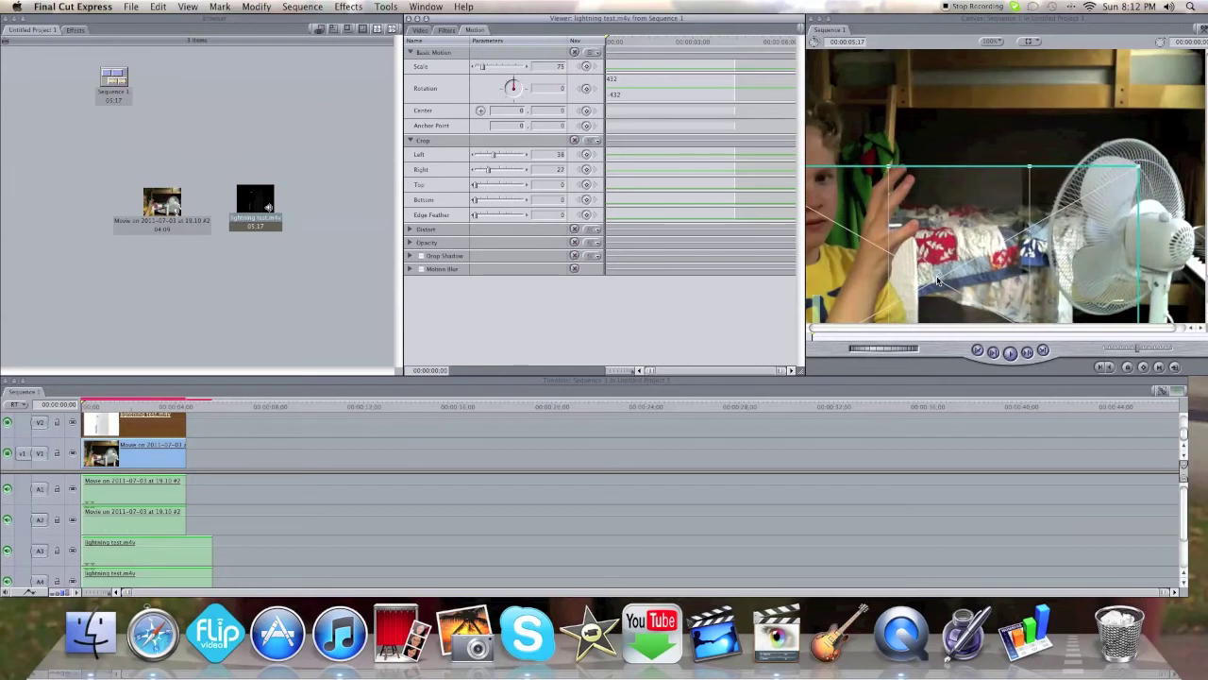
left_click_drag(938, 279, 937, 280)
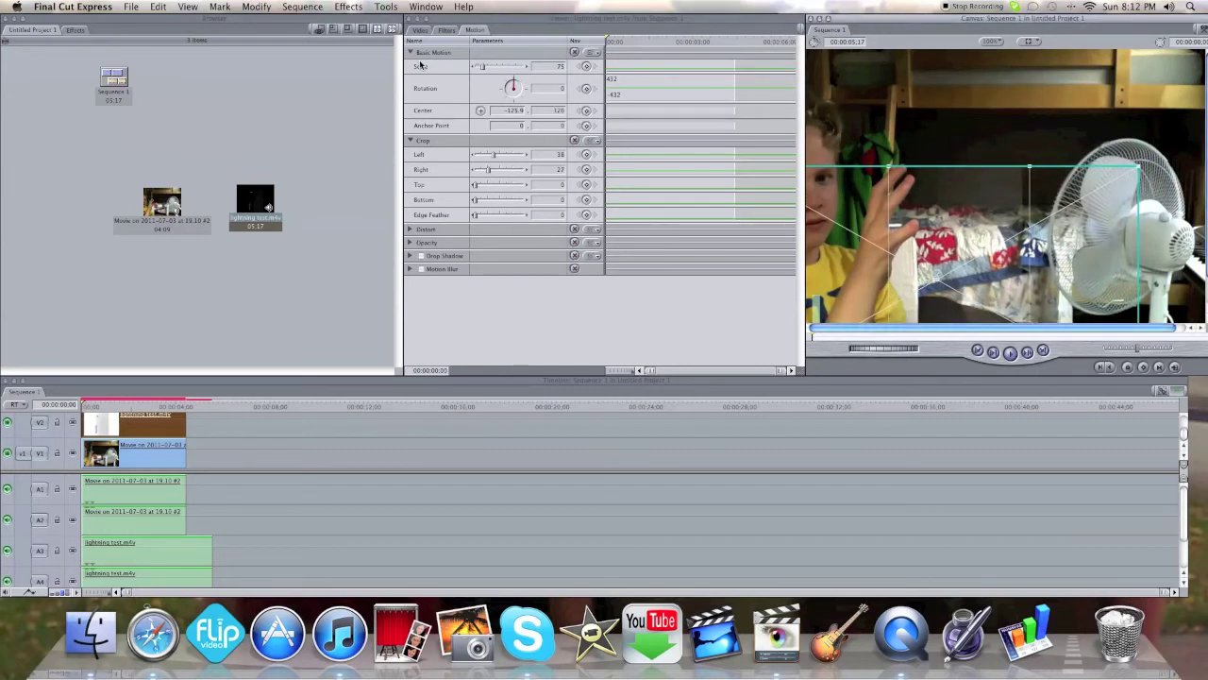
left_click(298, 7)
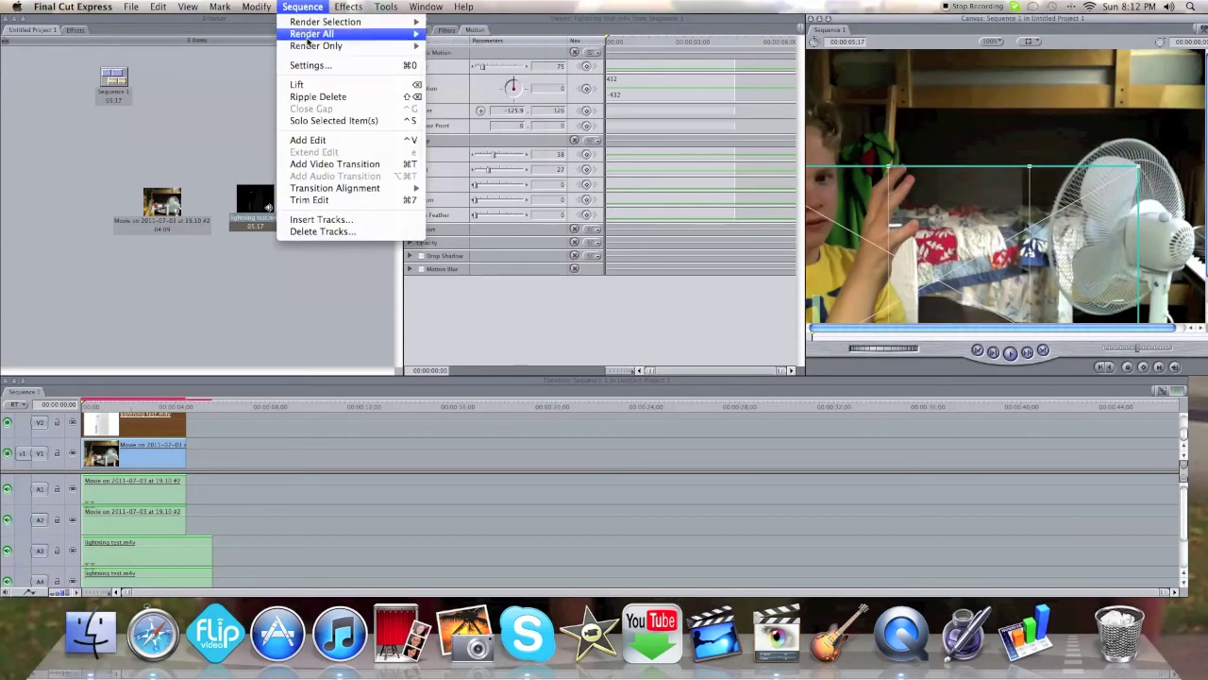
mouse_move(312, 34)
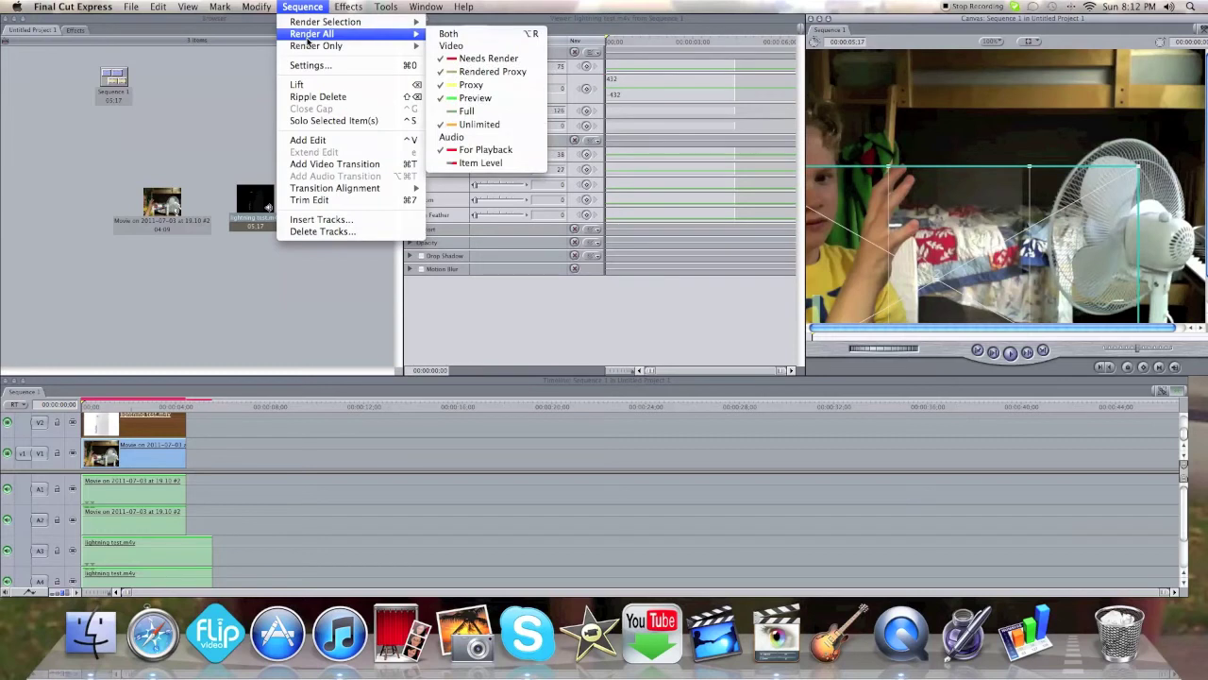
Render All on the sequence and wait for the video and audio rendering to finish
left_click(370, 38)
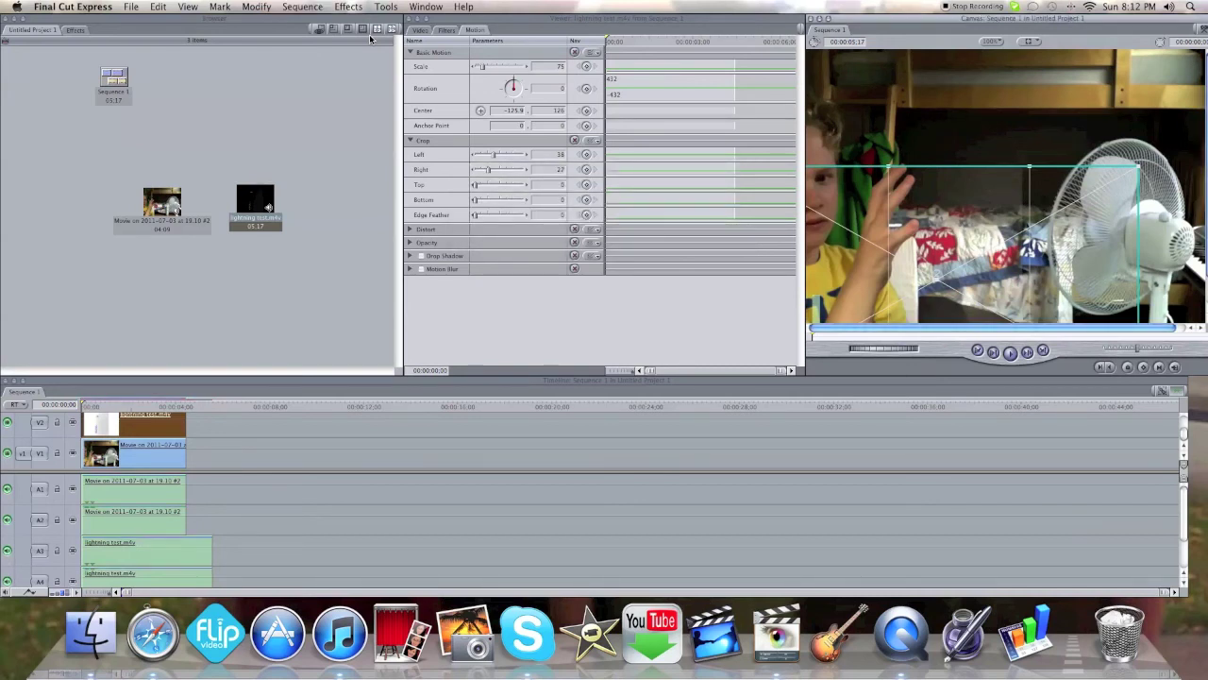
Play the rendered lightning-over-webcam sequence in the Canvas
key("space")
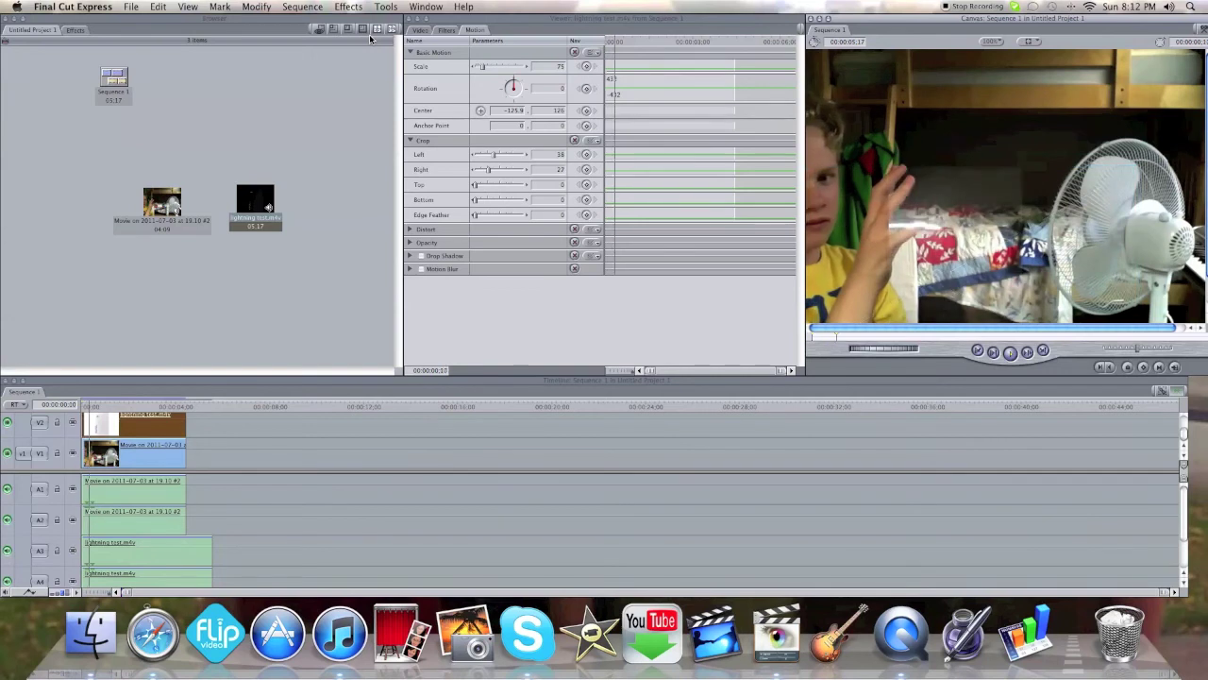